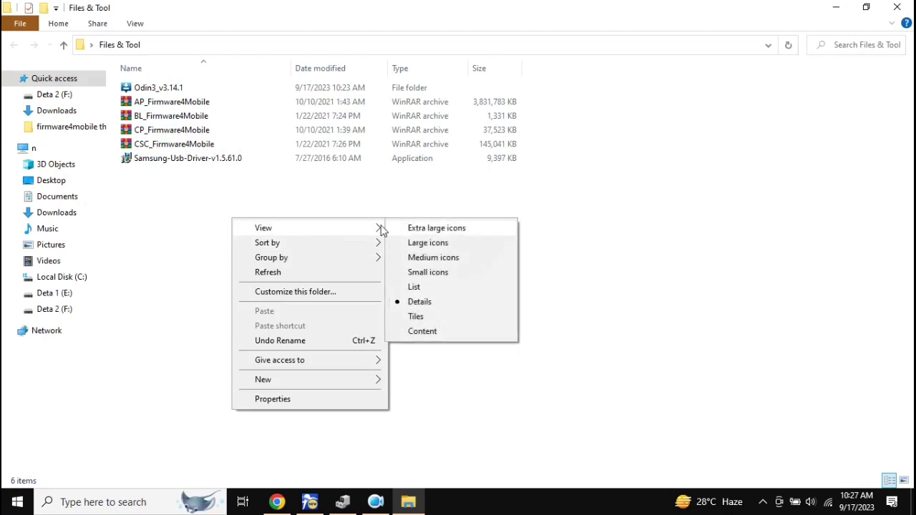
# - Show the Files & Tool folder as large icons and launch the Samsung-Usb-Driver-v1.5.61.0 installer, agreeing to proceed with the installation
pyautogui.click(452, 244)
pyautogui.doubleClick(499, 134)
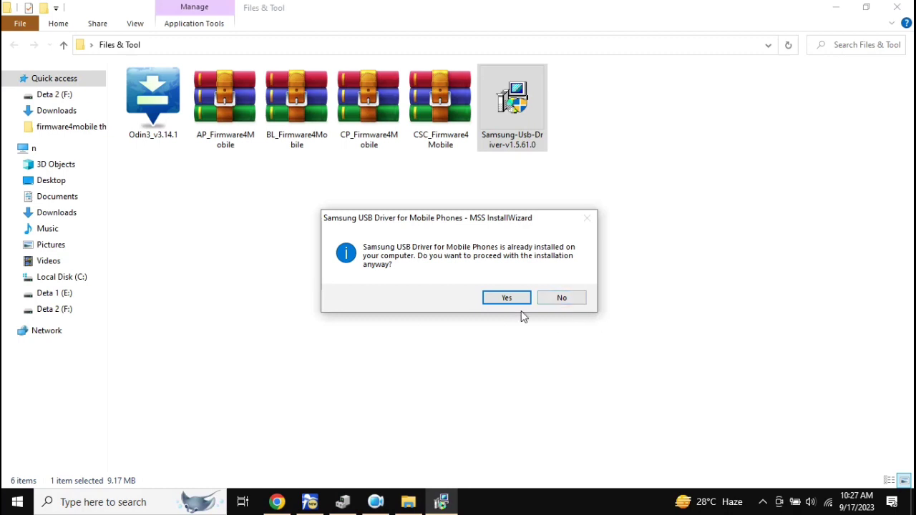
pyautogui.click(505, 299)
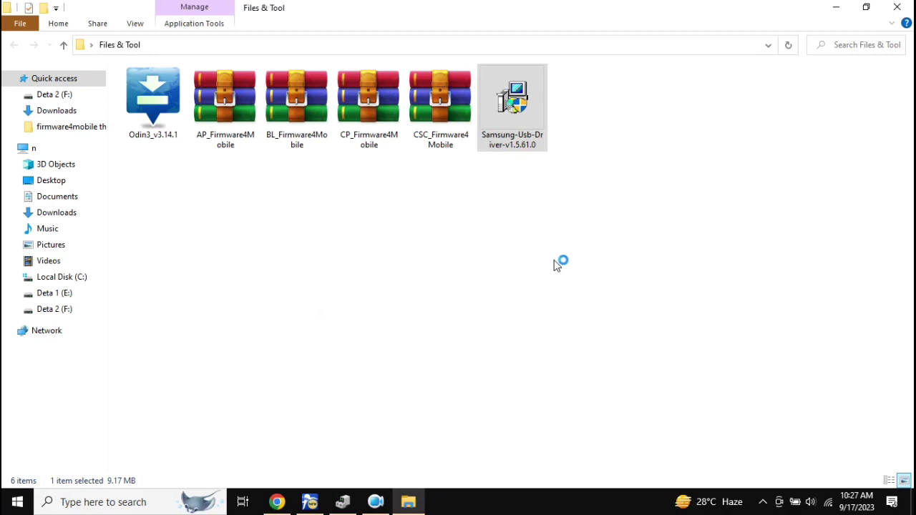
pyautogui.rightClick(534, 242)
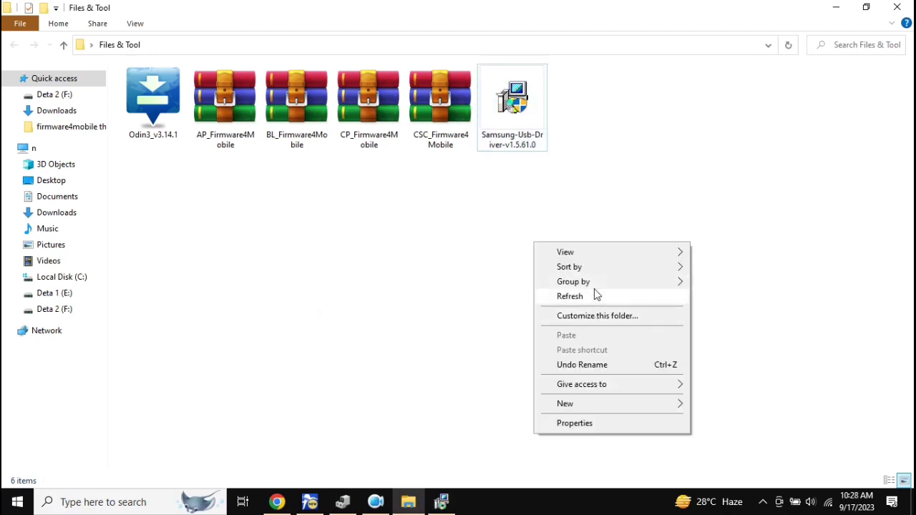
pyautogui.click(595, 295)
pyautogui.rightClick(559, 249)
pyautogui.click(594, 302)
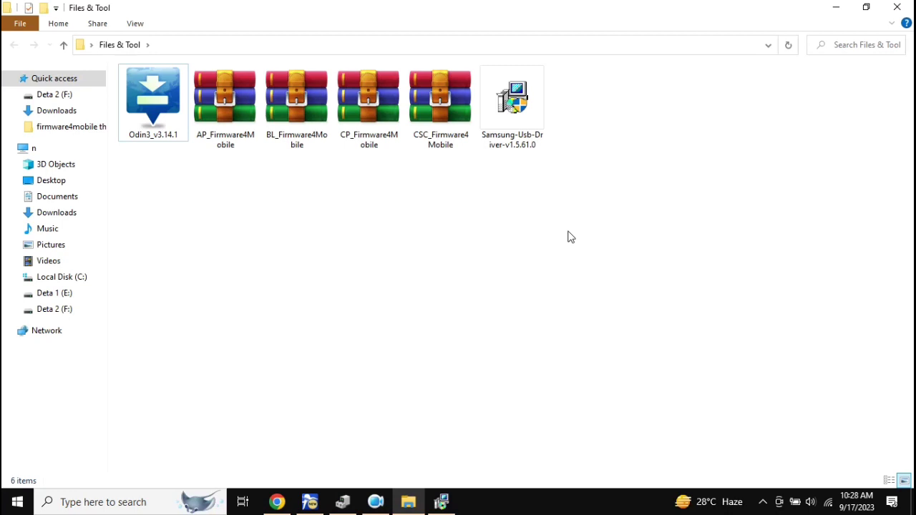
# - Install Samsung USB Driver for Mobile Phones V1.5.61.0 with the wizard's default settings and finish the wizard
pyautogui.click(444, 501)
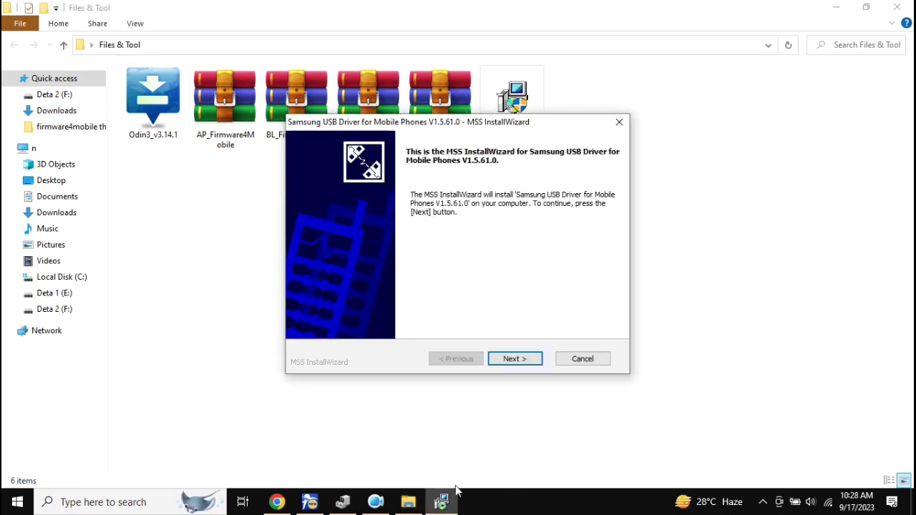
pyautogui.click(517, 360)
pyautogui.click(519, 359)
pyautogui.click(520, 358)
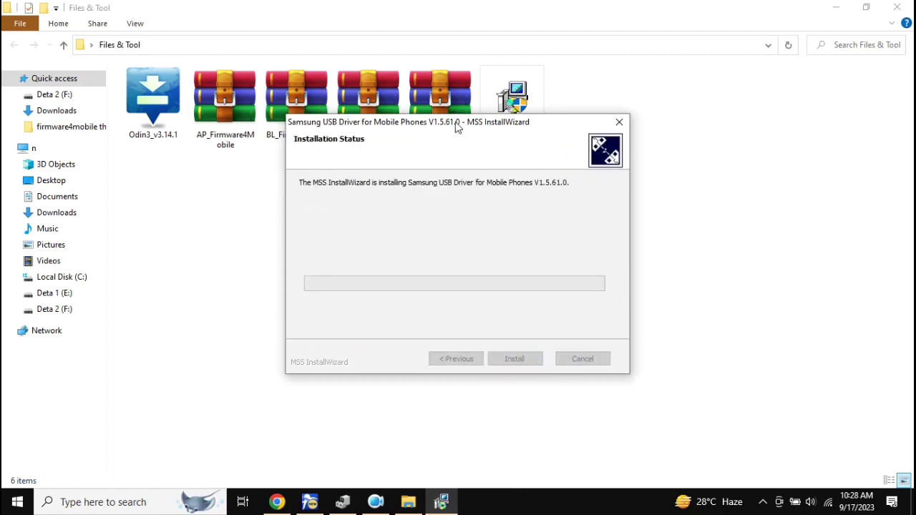
pyautogui.moveTo(457, 126); pyautogui.dragTo(472, 179)
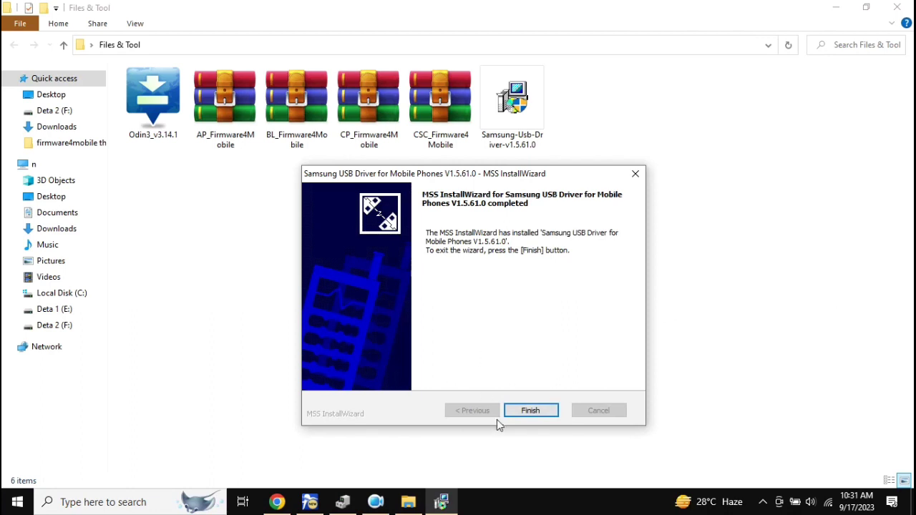
pyautogui.click(534, 411)
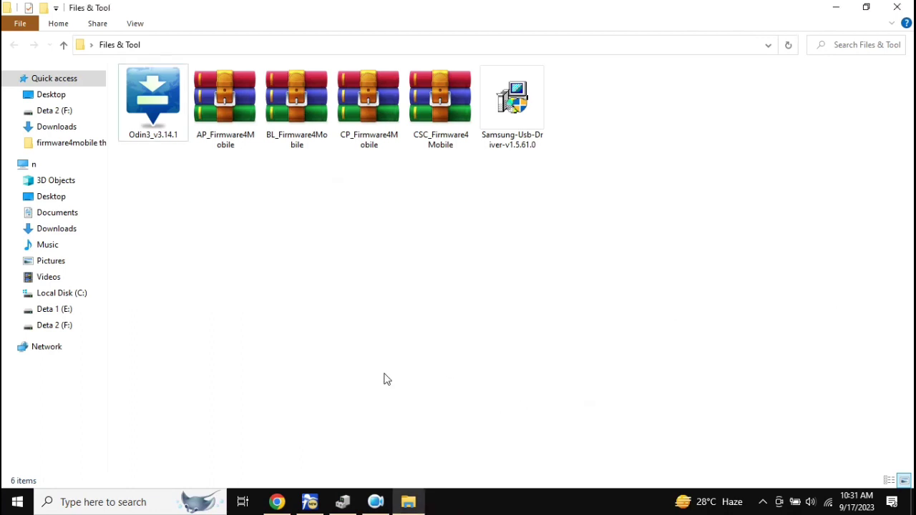
# - Switch to Device Manager and check the Universal Serial Bus controllers for the SAMSUNG Mobile USB CDC Composite Device
pyautogui.click(343, 501)
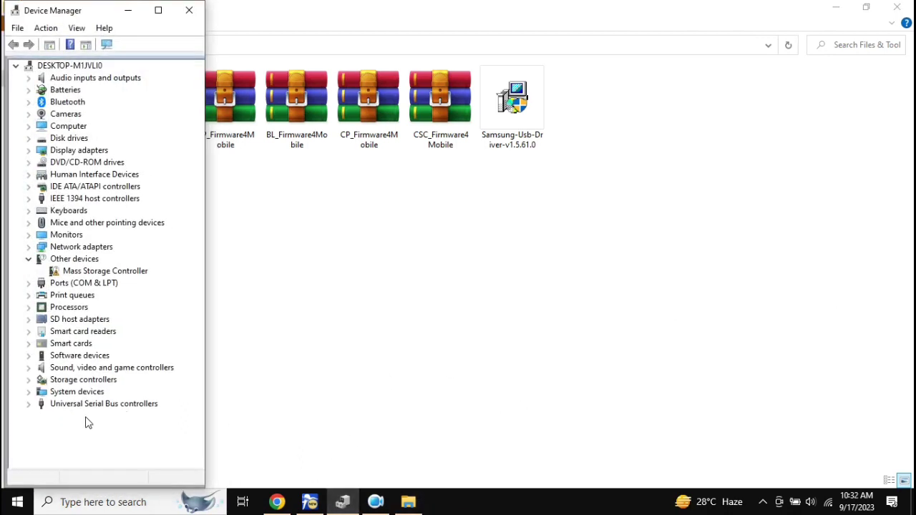
pyautogui.click(28, 405)
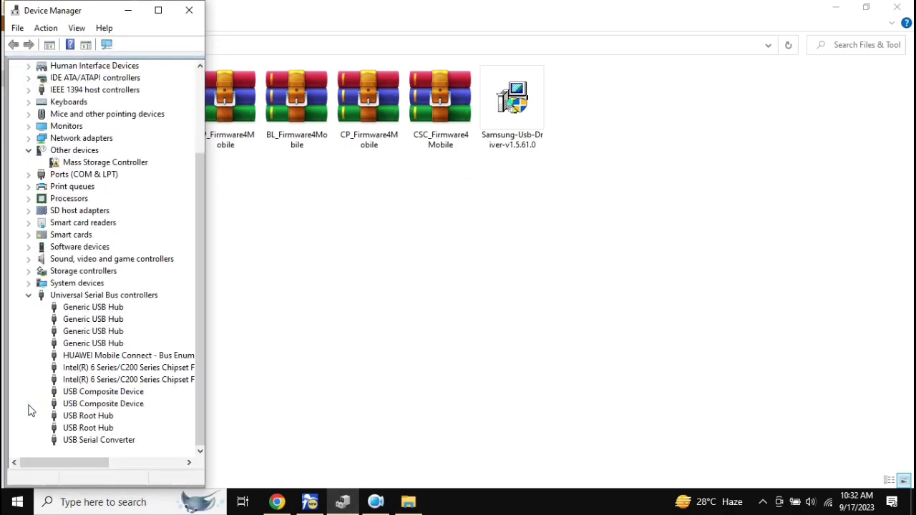
pyautogui.moveTo(204, 361); pyautogui.dragTo(404, 372)
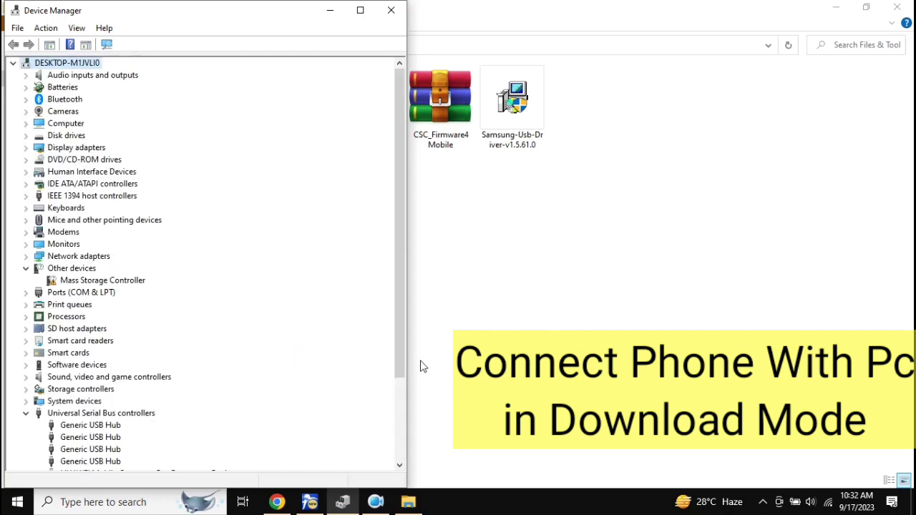
pyautogui.scroll(-3, 310, 347)
pyautogui.click(215, 402)
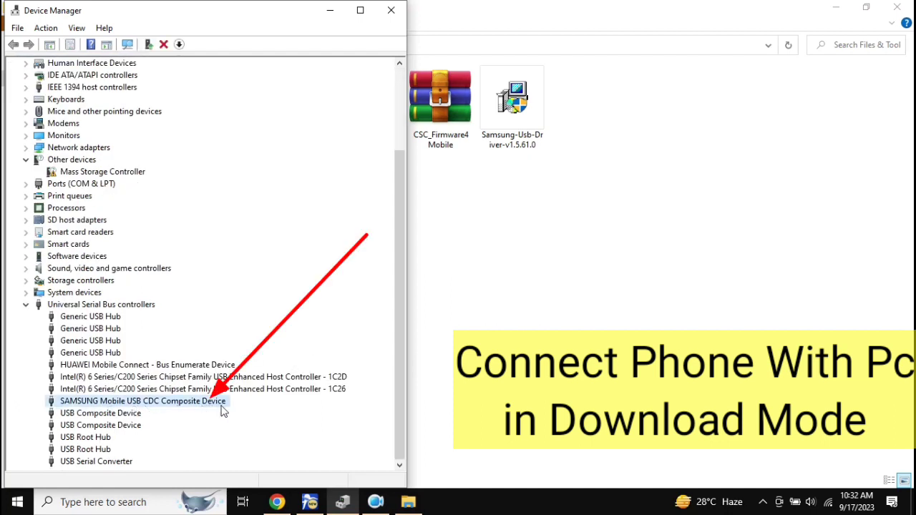
pyautogui.click(340, 11)
# - Launch the Odin3 v3.14.1 application from the Odin3_v3.14.1 folder and dismiss its startup message
pyautogui.doubleClick(161, 116)
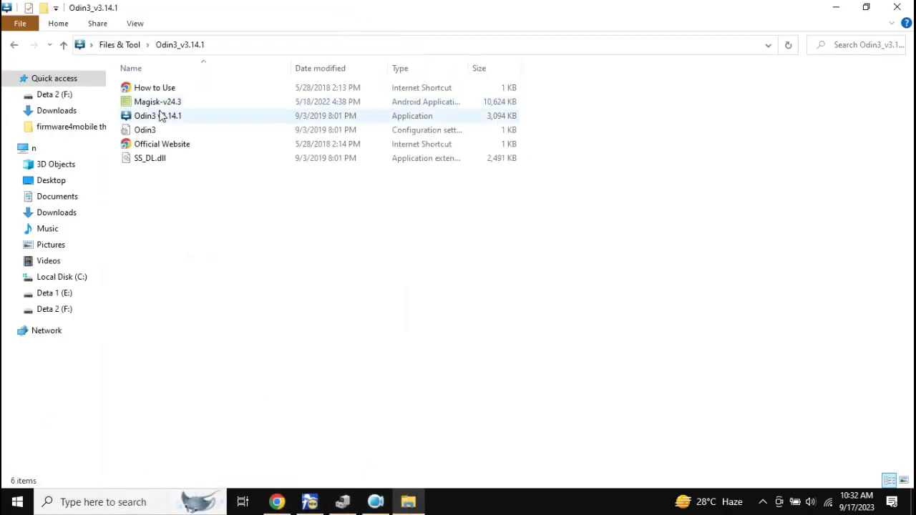
pyautogui.doubleClick(166, 117)
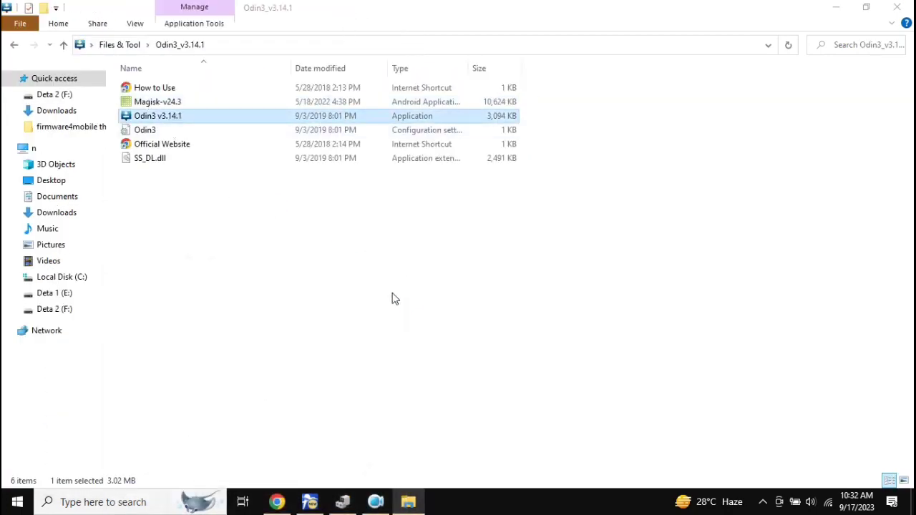
pyautogui.click(565, 368)
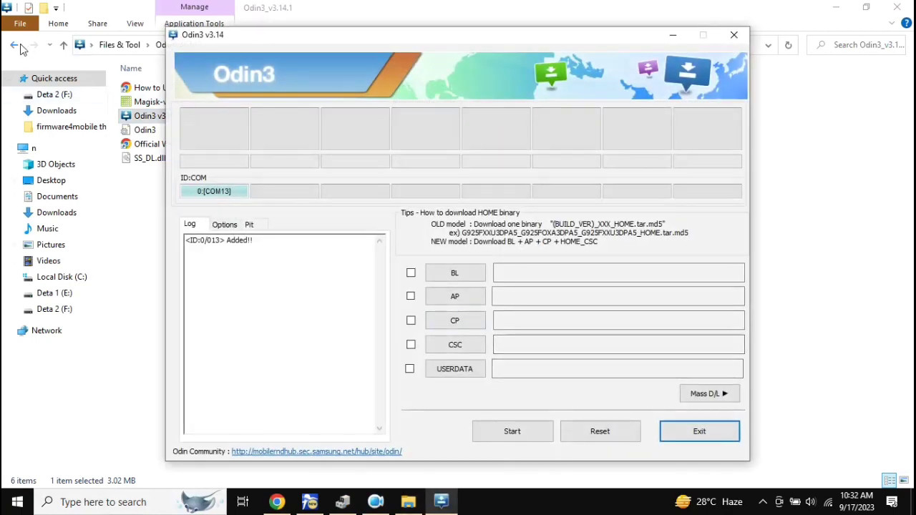
# - Load BL_Firmware4Mobile from the desktop's Files & Tool folder as the BL file
pyautogui.click(461, 280)
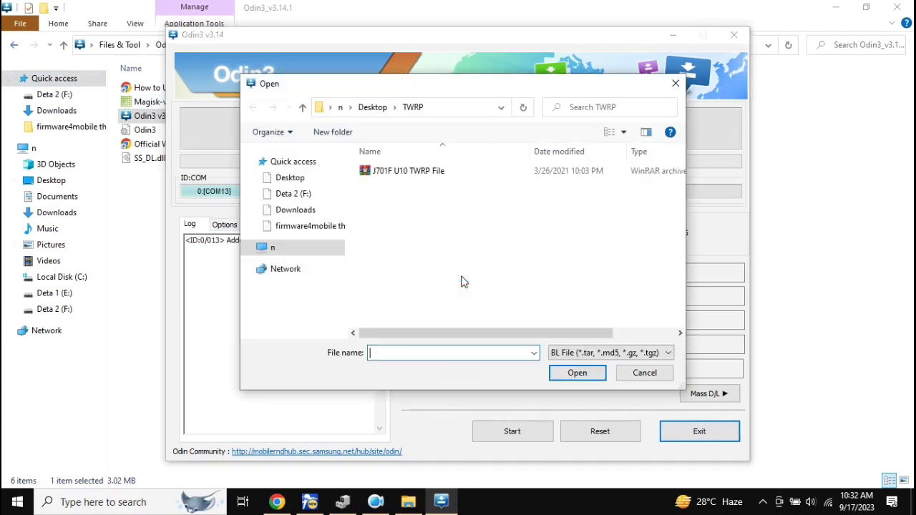
pyautogui.click(379, 109)
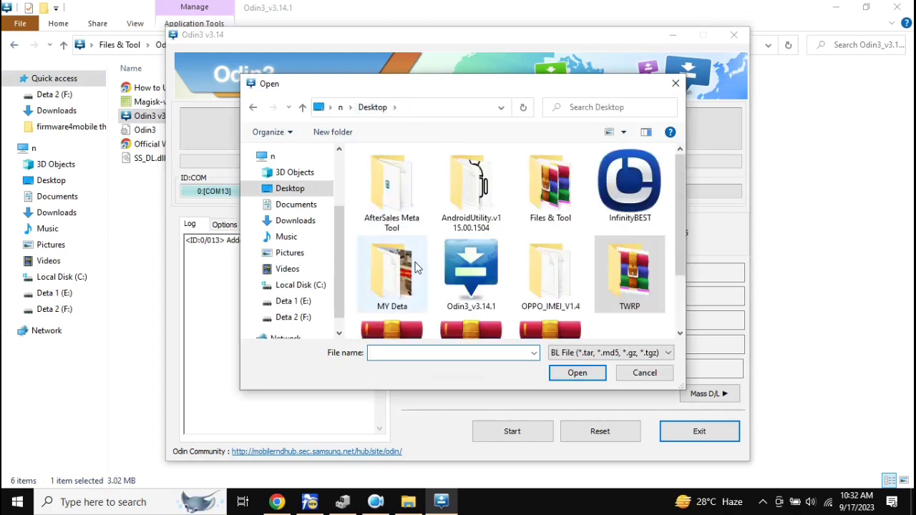
pyautogui.doubleClick(542, 207)
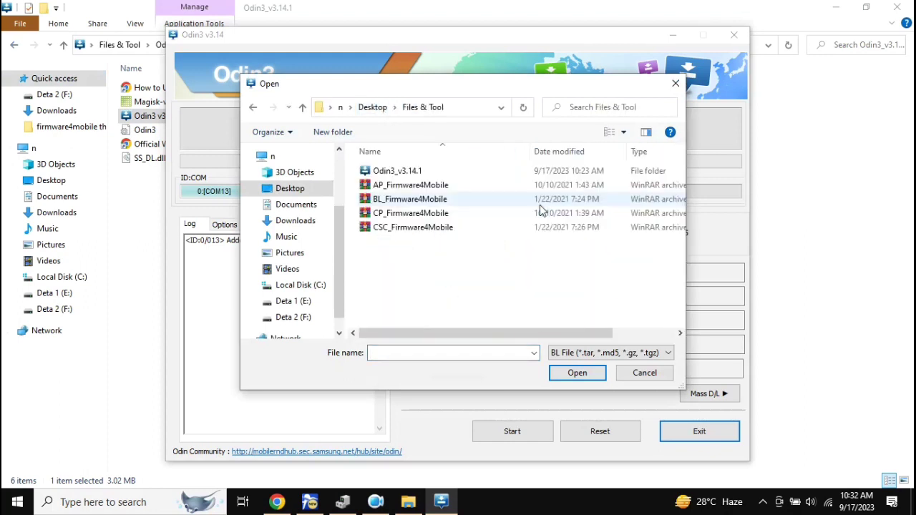
pyautogui.click(401, 200)
pyautogui.moveTo(390, 88); pyautogui.dragTo(126, 75)
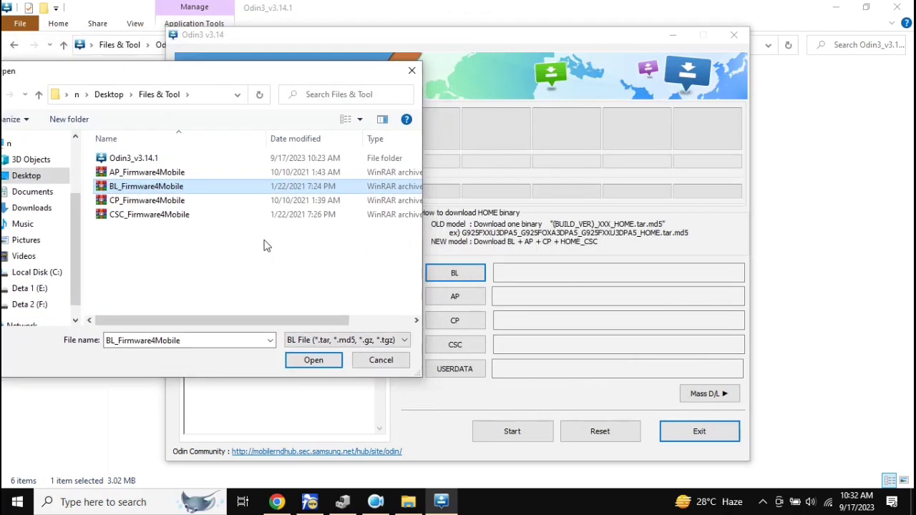
pyautogui.doubleClick(118, 188)
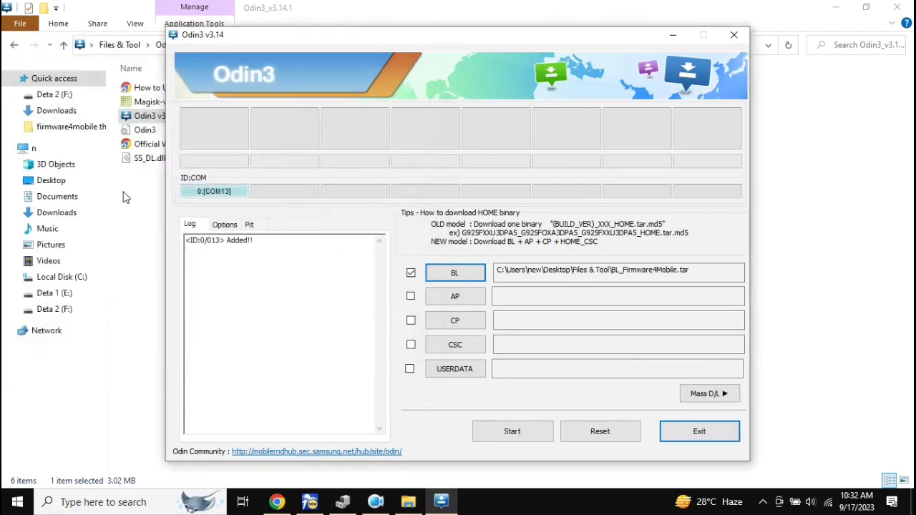
# - Load AP_Firmware4Mobile as the AP file and CP_Firmware4Mobile as the CP file
pyautogui.click(447, 304)
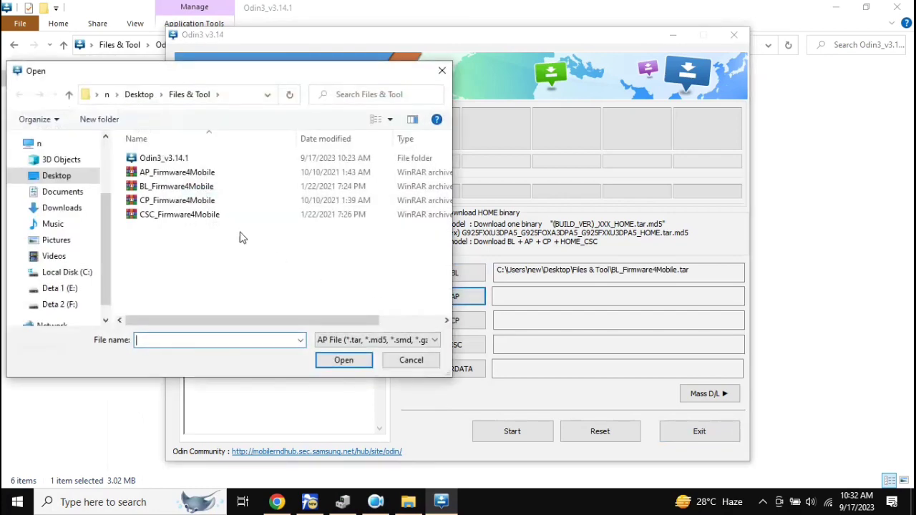
pyautogui.click(153, 175)
pyautogui.doubleClick(152, 179)
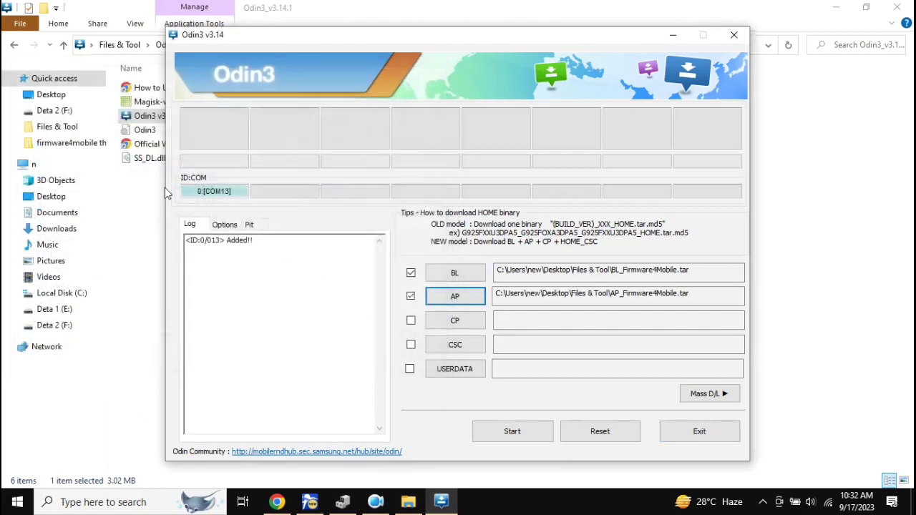
pyautogui.click(468, 320)
pyautogui.click(202, 203)
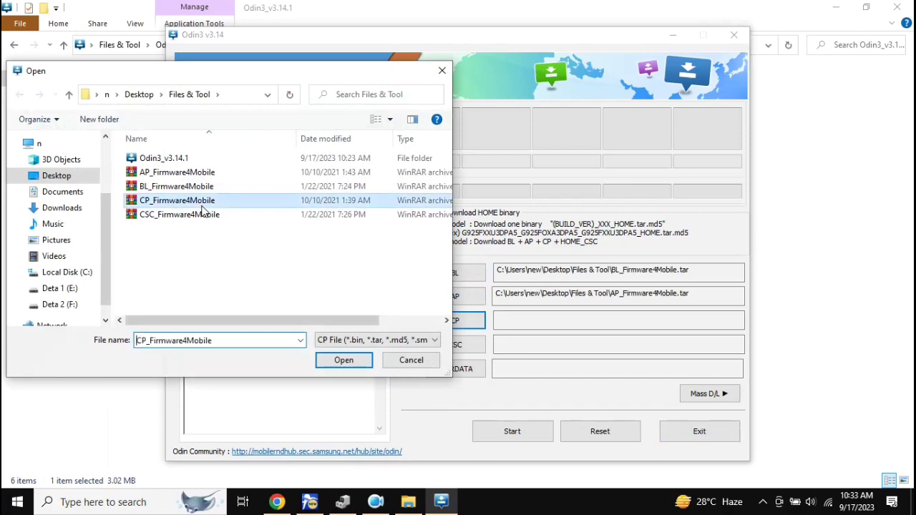
pyautogui.doubleClick(202, 204)
# - Load CSC_Firmware4Mobile as the CSC file and start flashing the firmware to the connected phone
pyautogui.click(451, 345)
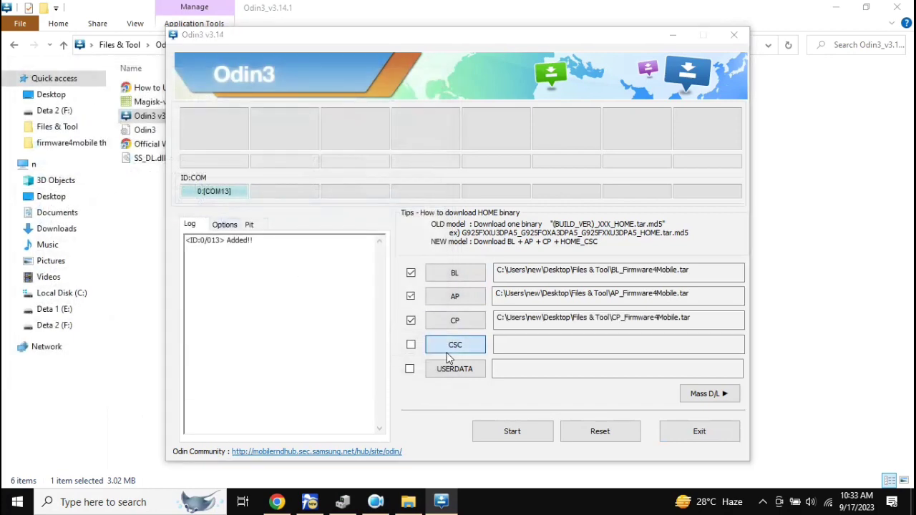
pyautogui.doubleClick(180, 216)
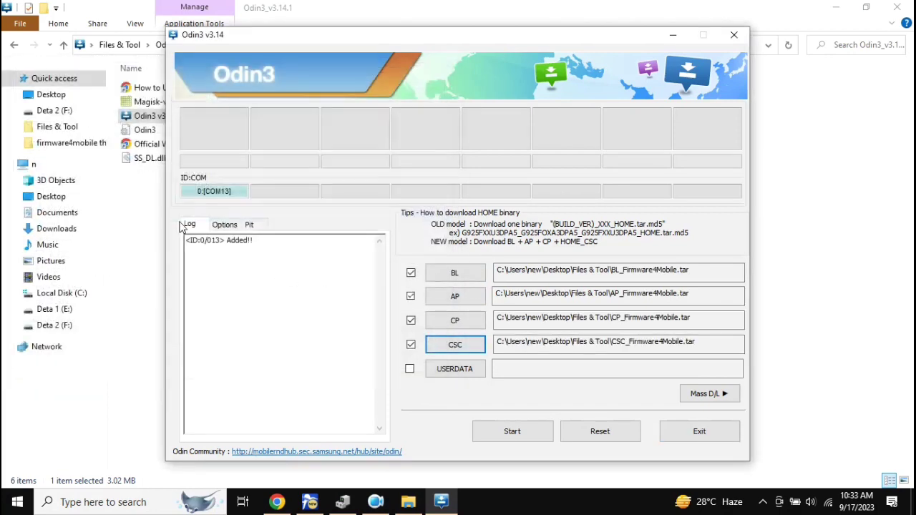
pyautogui.click(499, 434)
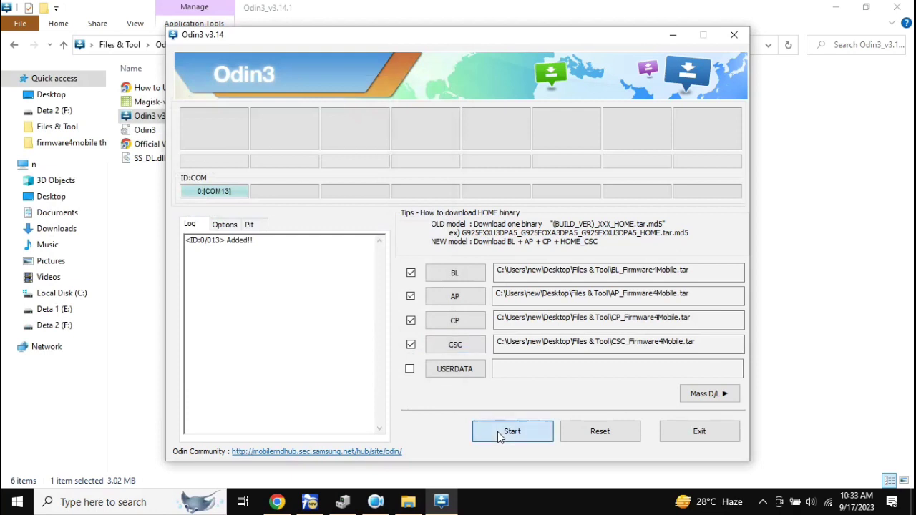